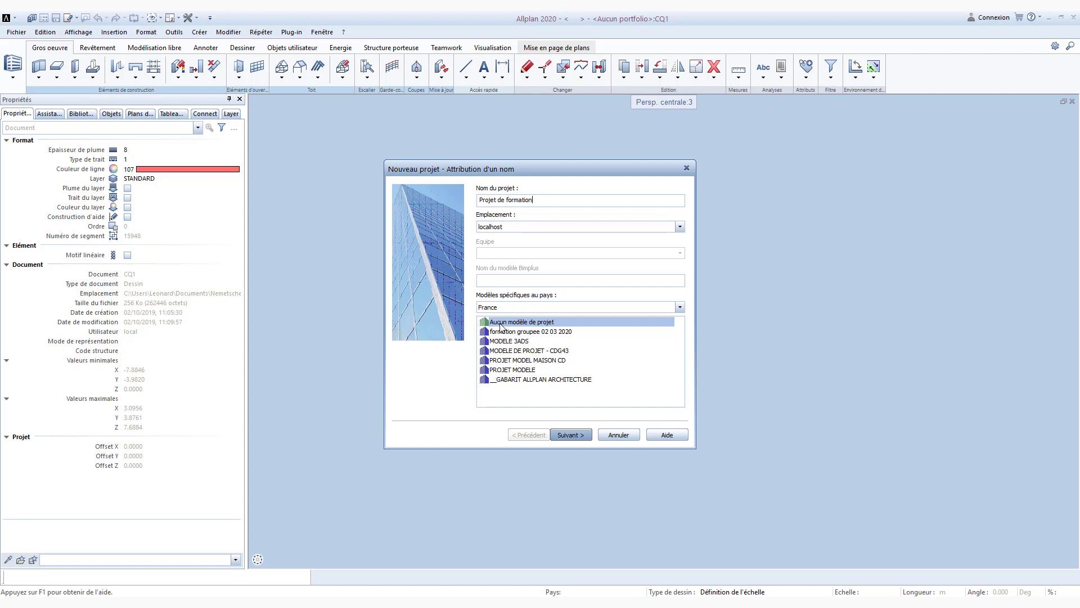
- Finish creating the project "Projet de formation" without a project template, keeping the default paths and the country setting France
click(560, 440)
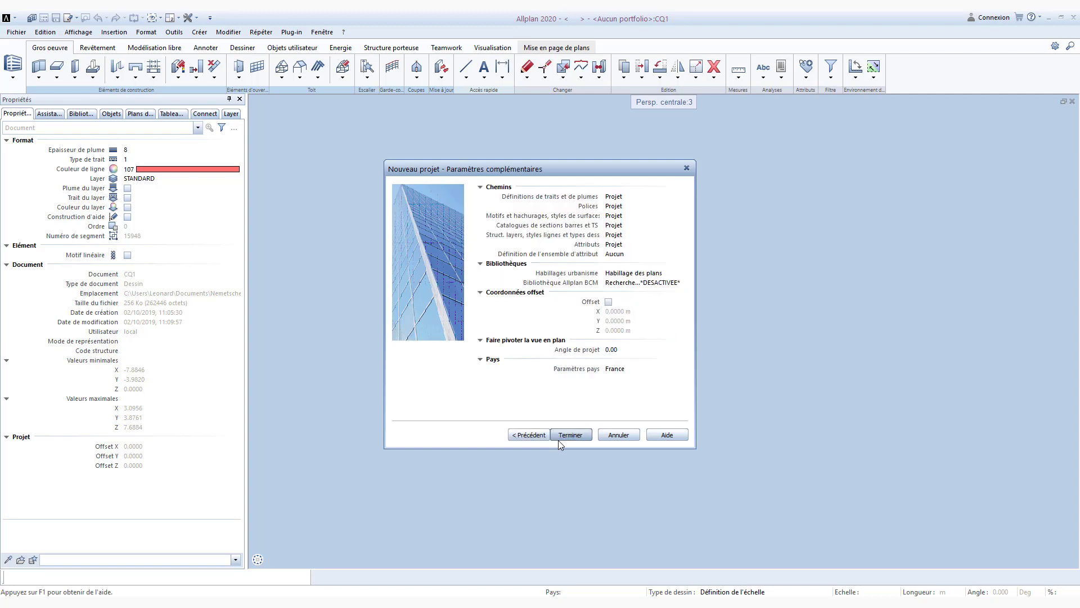
click(569, 435)
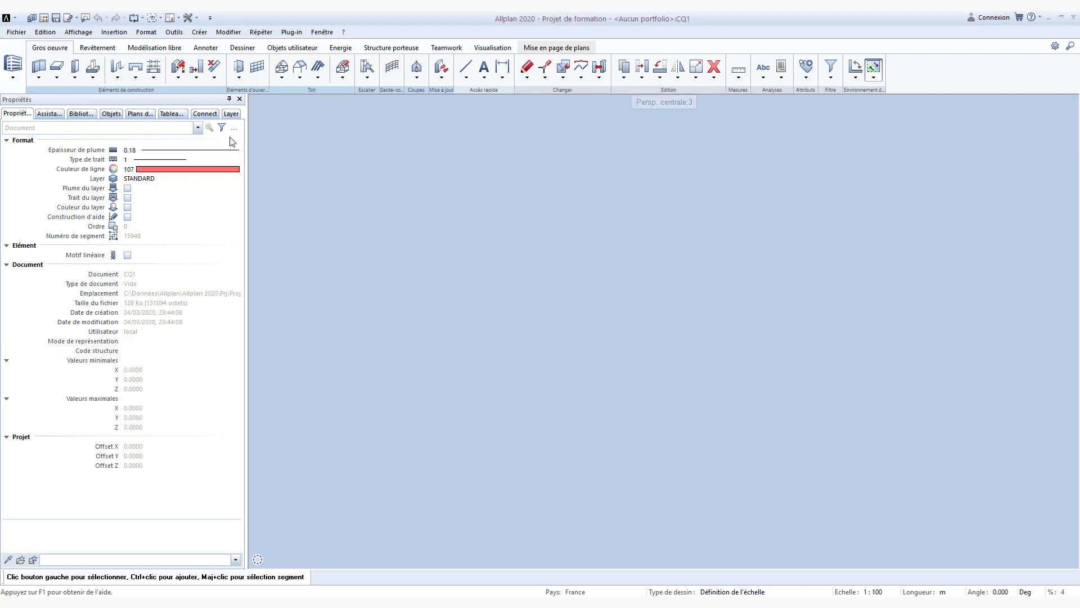
- Open the project's drawing file structure and start the assistant for creating a custom building structure
click(44, 18)
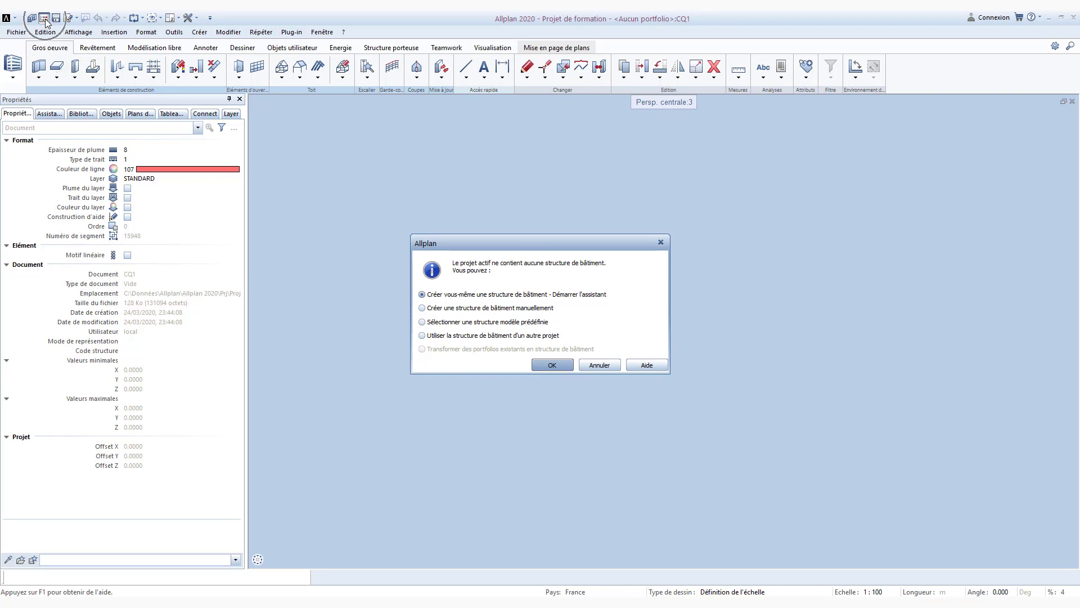
drag(446, 250, 495, 252)
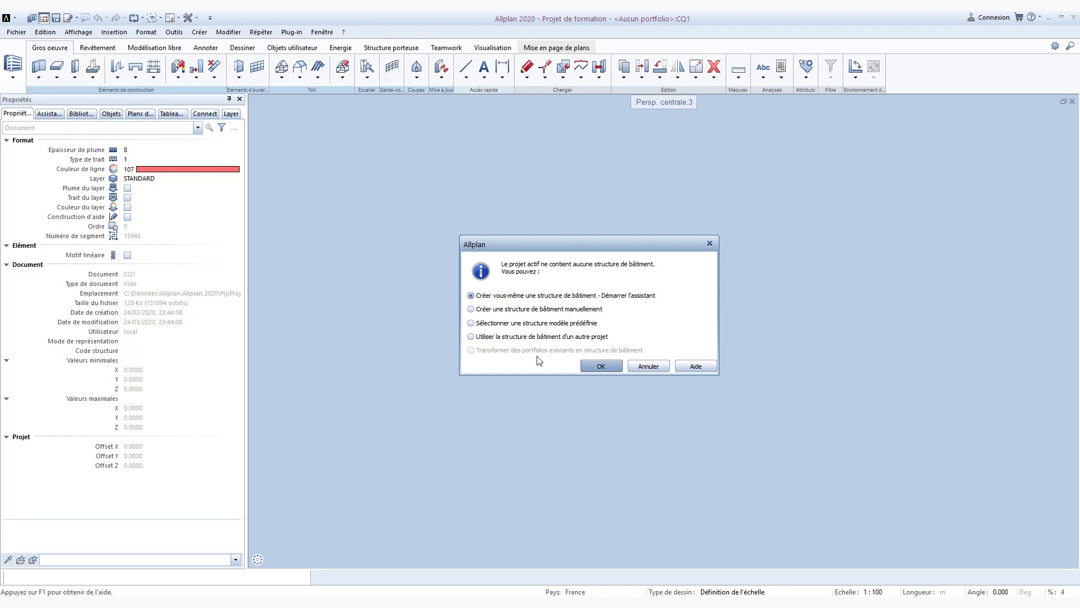
click(592, 369)
click(601, 366)
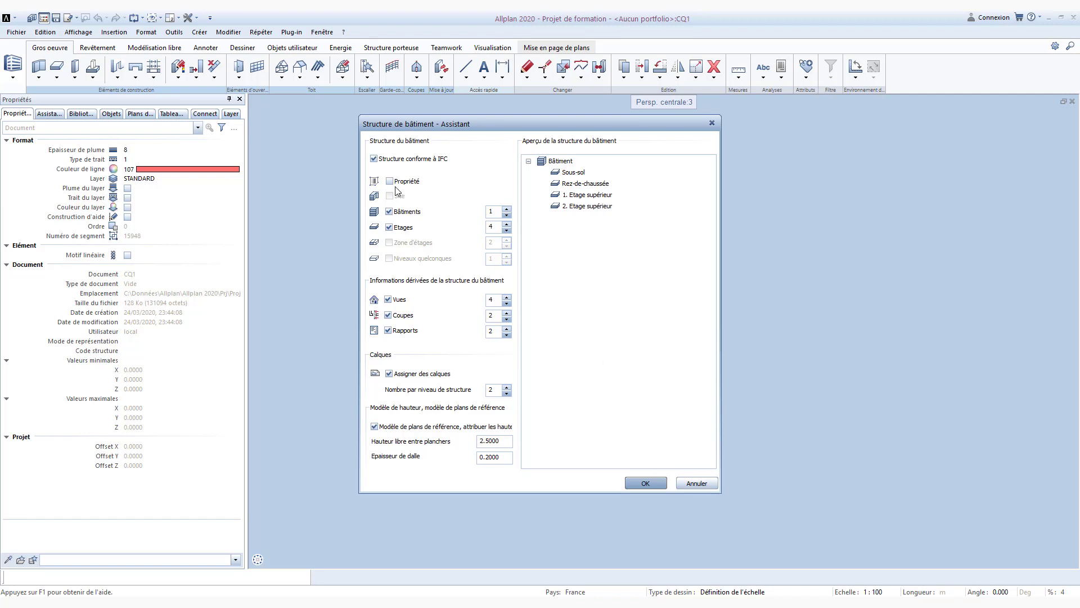
- Include the Propriété level in the building structure, with 5 views and 10 drawing files per structure level
click(390, 183)
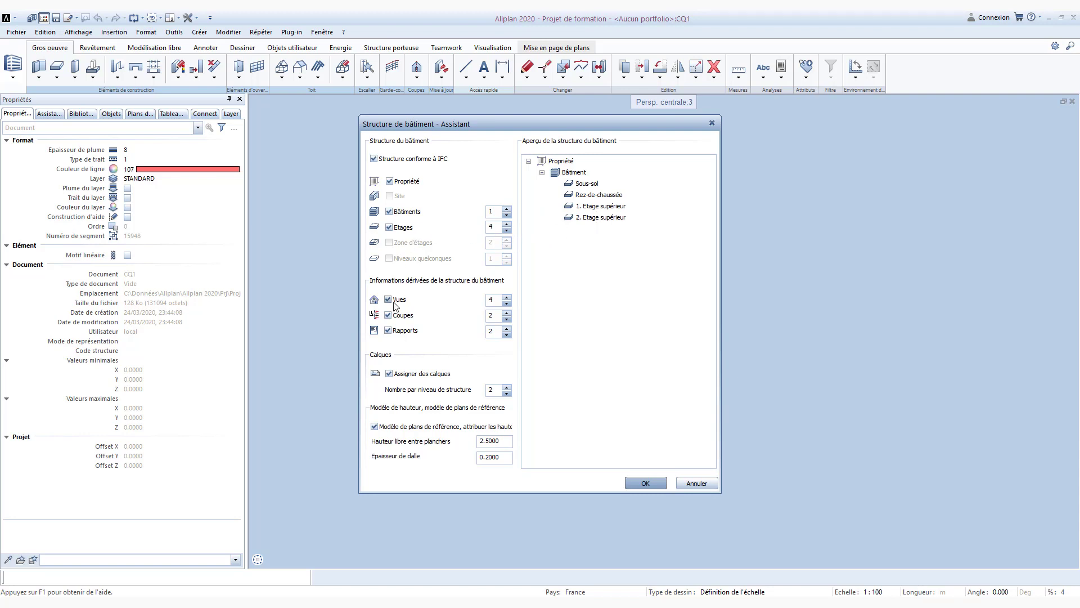
double_click(498, 299)
text(5)
click(494, 390)
text(10)
- Add 0.08+0.1 to the clear height between floors and generate the building structure
click(501, 457)
key(shift+Tab)
text(+0.08+0.1)
key(Return)
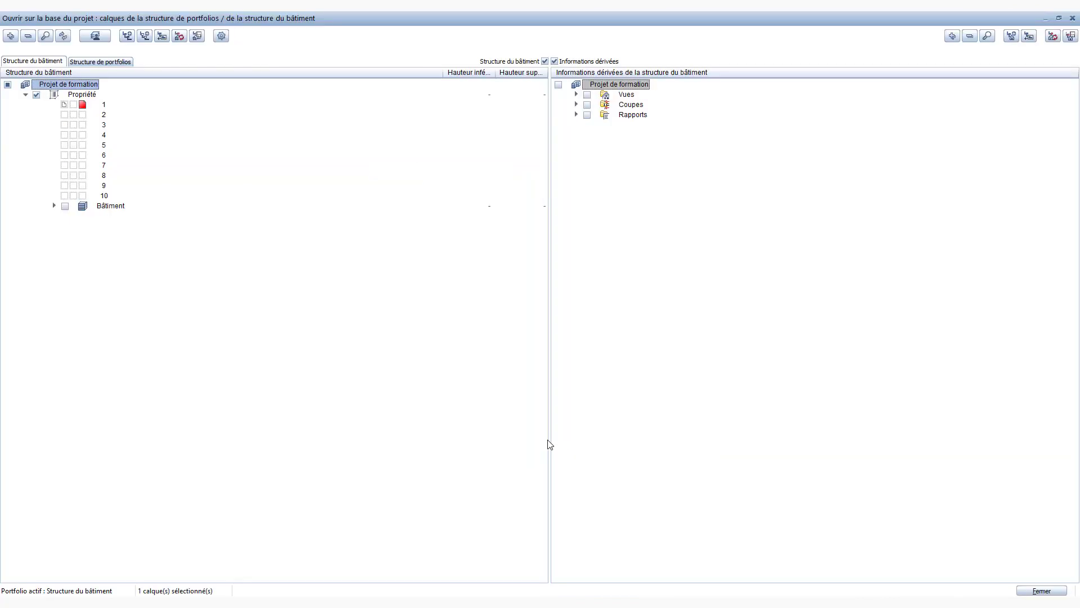
- Expand Bâtiment and all its floors to examine the drawing files assigned to each level
click(54, 206)
click(83, 317)
click(83, 428)
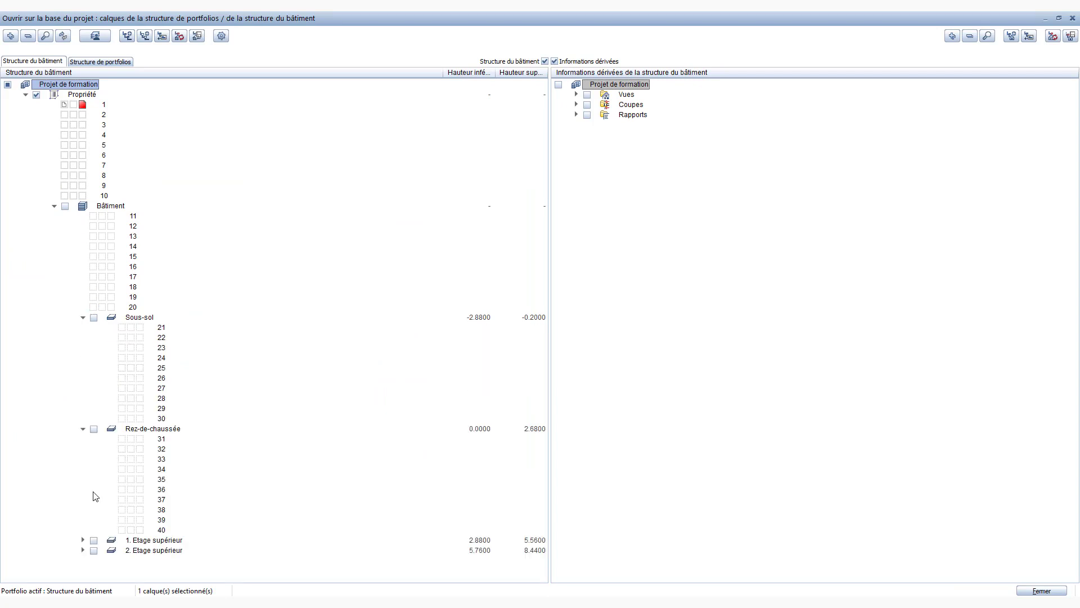
click(83, 540)
click(82, 578)
scroll(200, 318, up, 6)
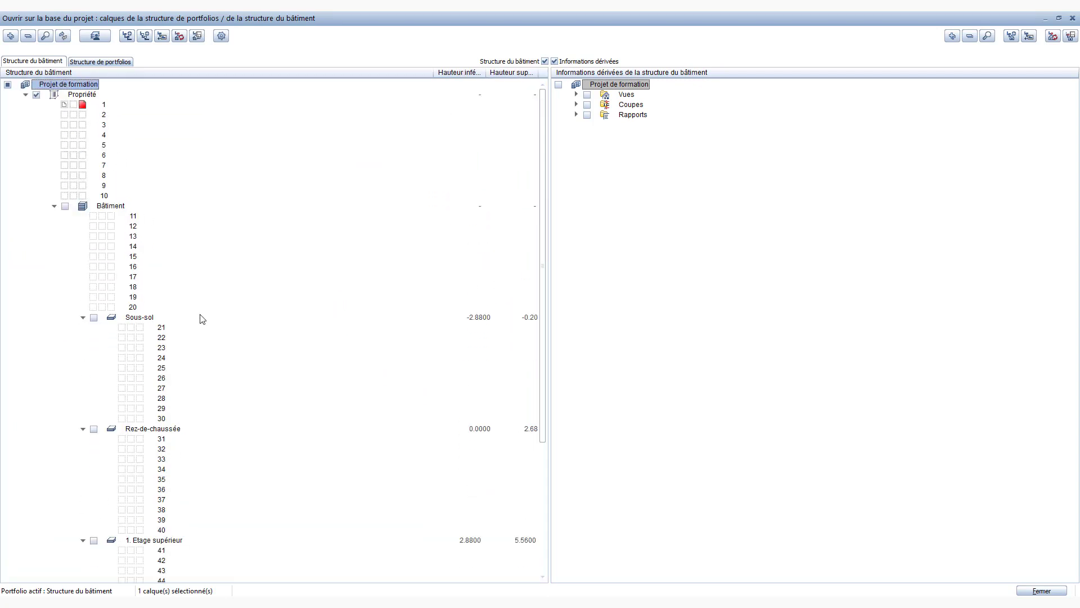
scroll(192, 338, down, 1)
scroll(199, 428, down, 5)
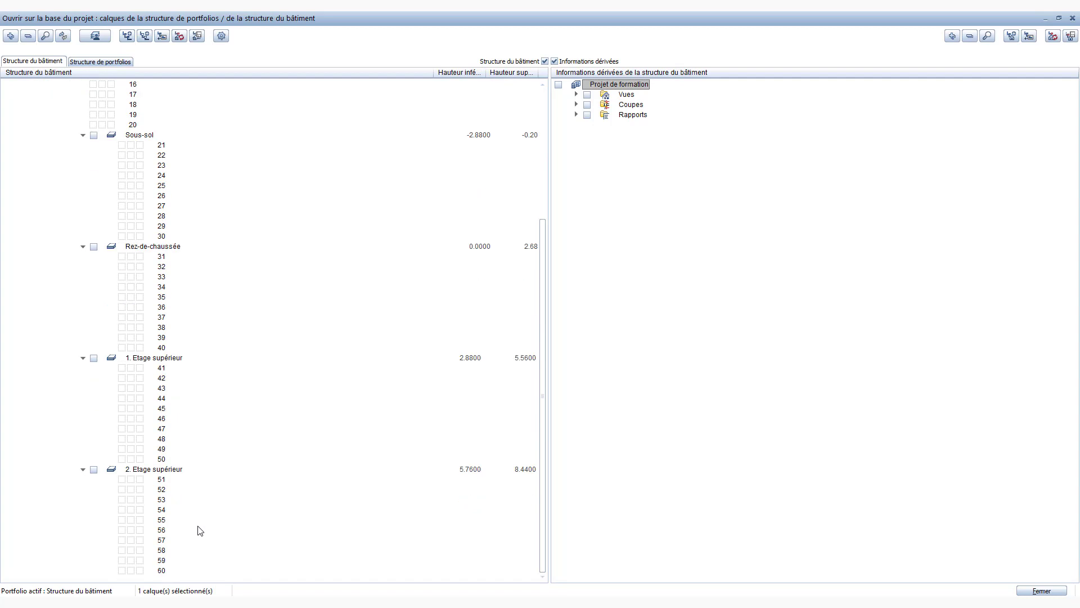
scroll(200, 537, up, 6)
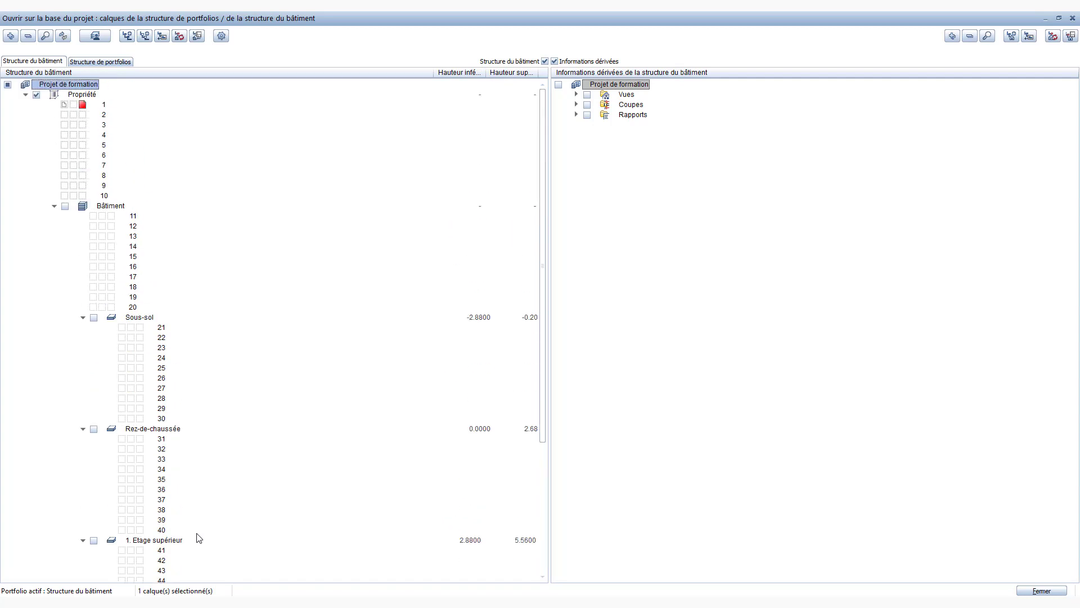
- Expand the derived views, sections and reports to examine the drawing files assigned to them
click(575, 94)
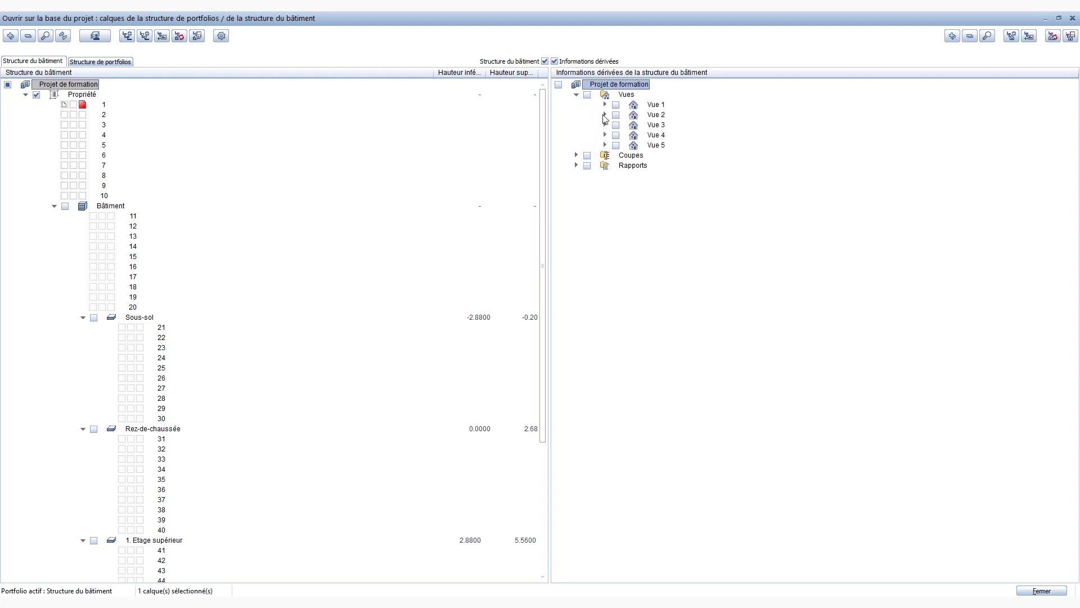
click(604, 104)
click(604, 217)
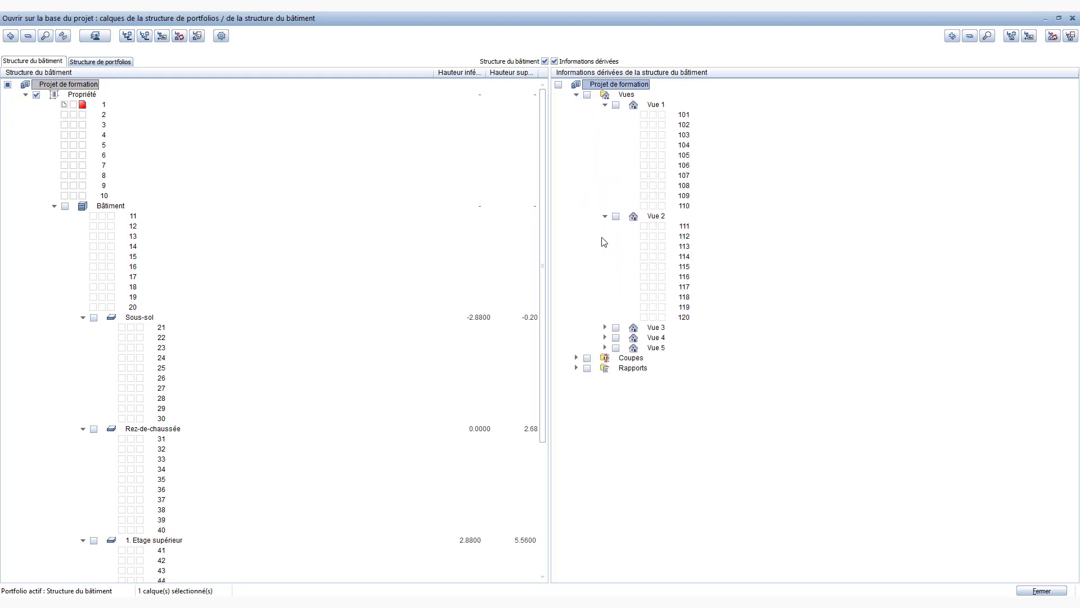
click(604, 327)
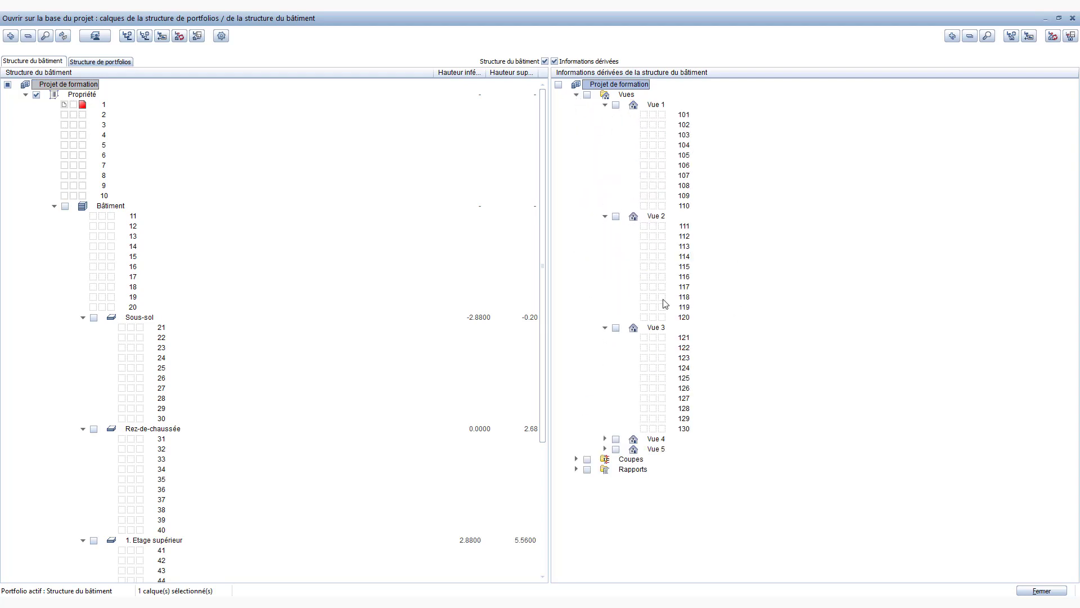
click(576, 459)
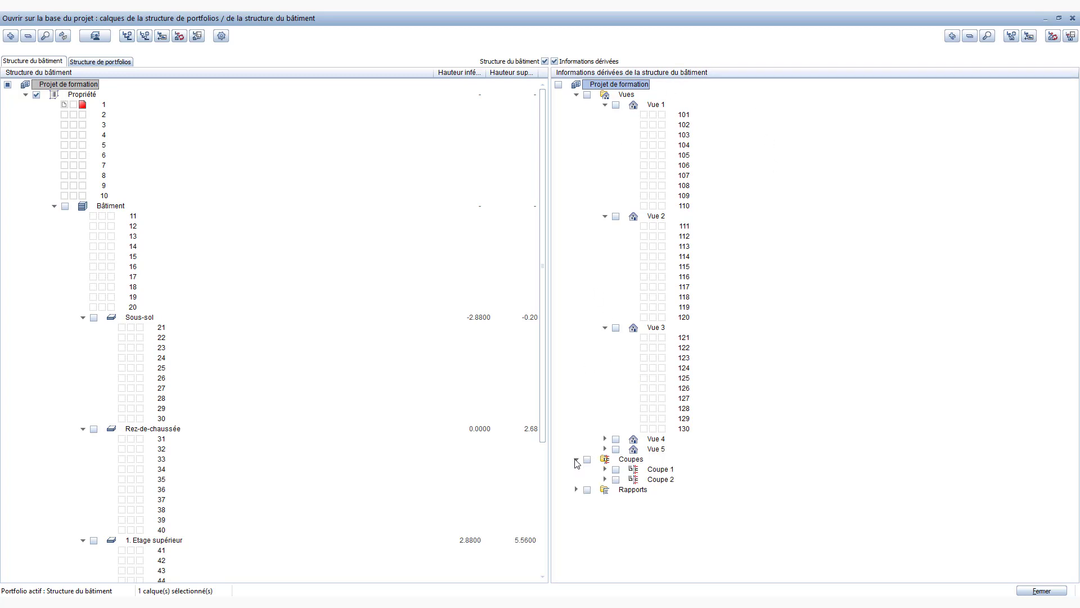
click(604, 469)
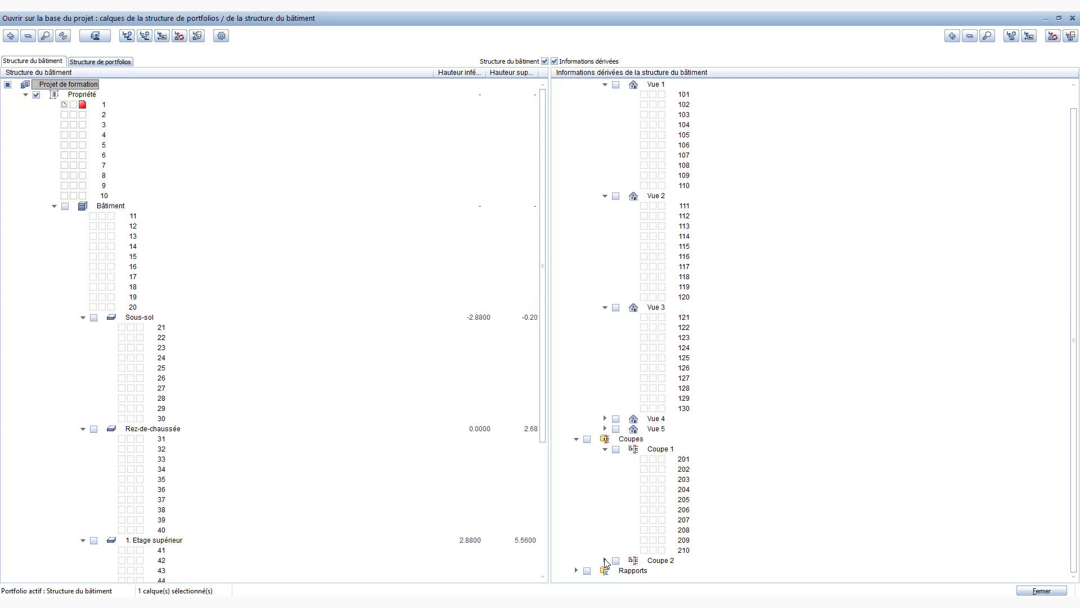
click(605, 561)
click(576, 569)
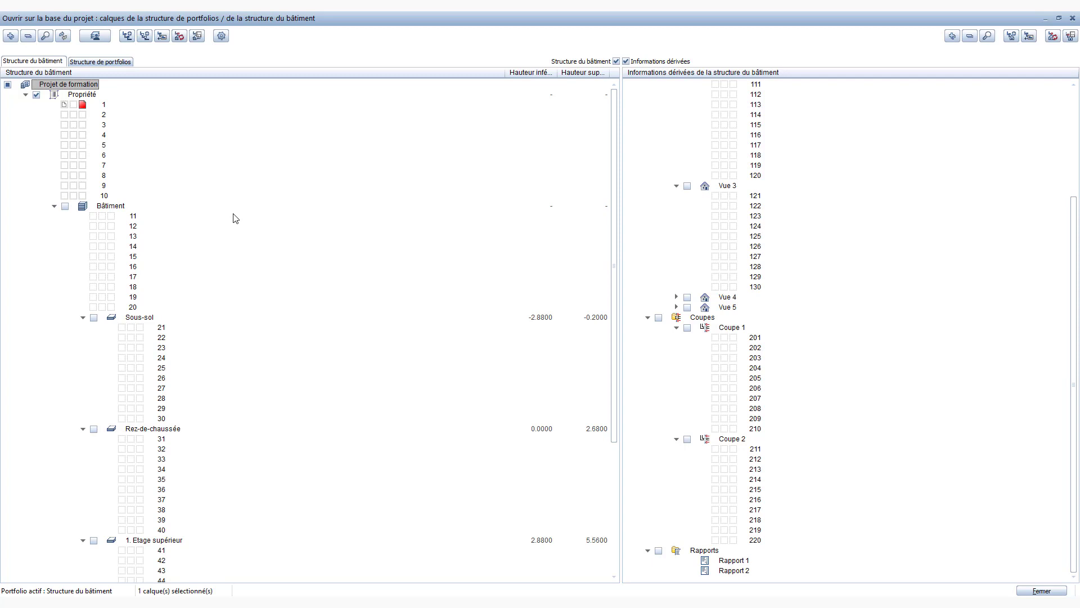
- Set the lower level of Rez-de-chaussée to -0.08 in the reference plane manager, moving the planes above and below downward
click(96, 36)
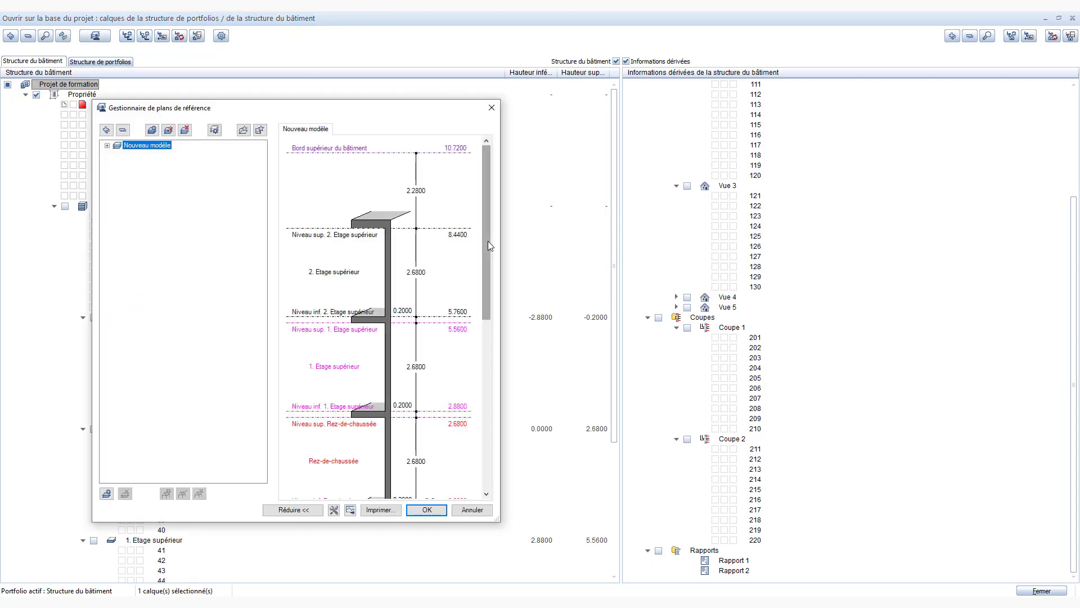
drag(488, 241, 476, 329)
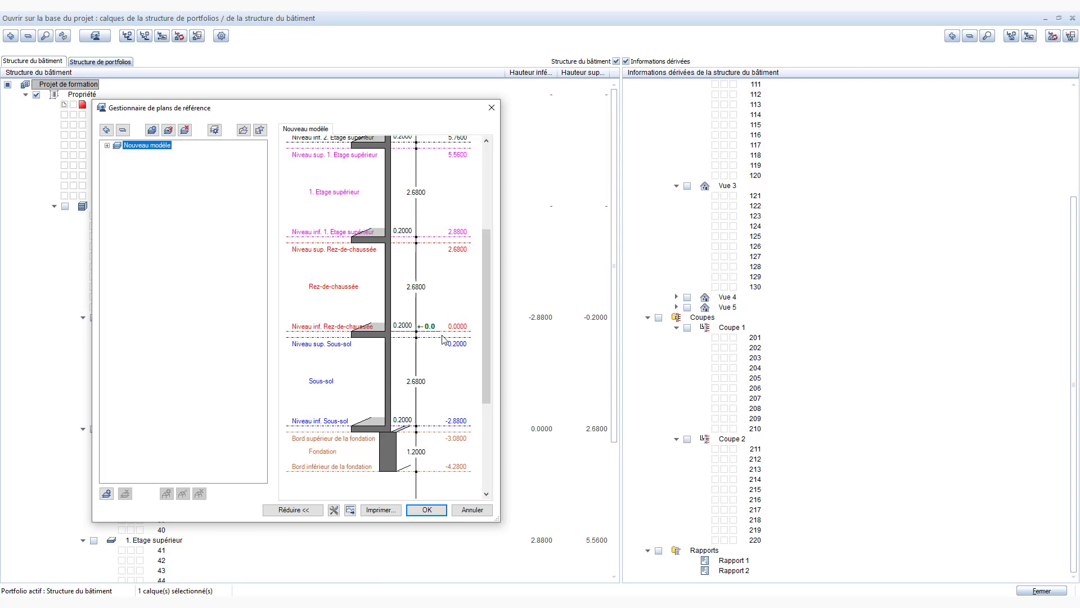
click(459, 328)
text(-0.08)
key(Return)
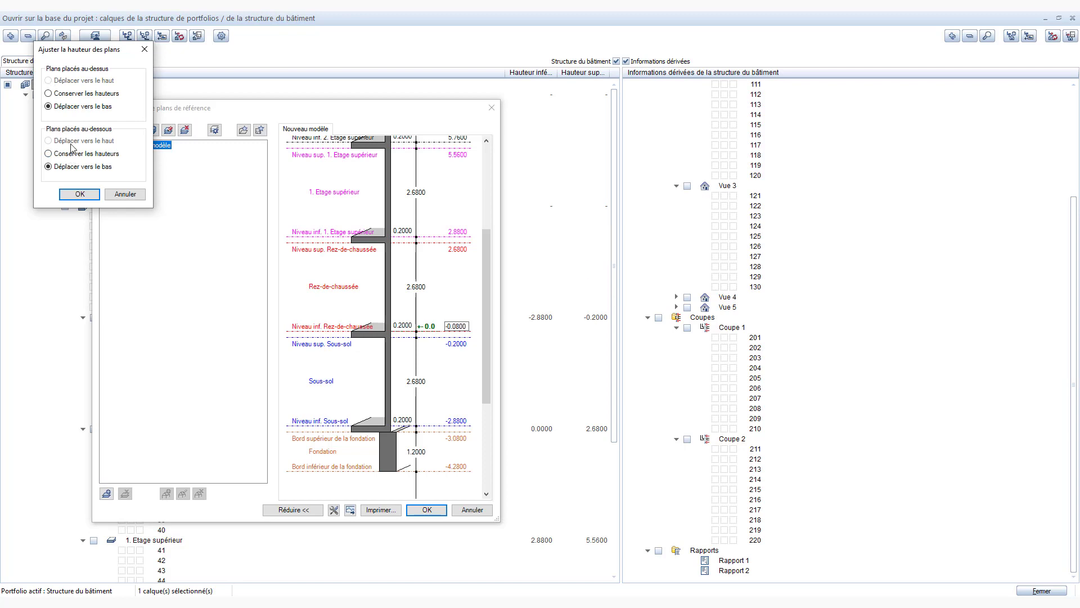
click(423, 382)
click(418, 195)
click(79, 194)
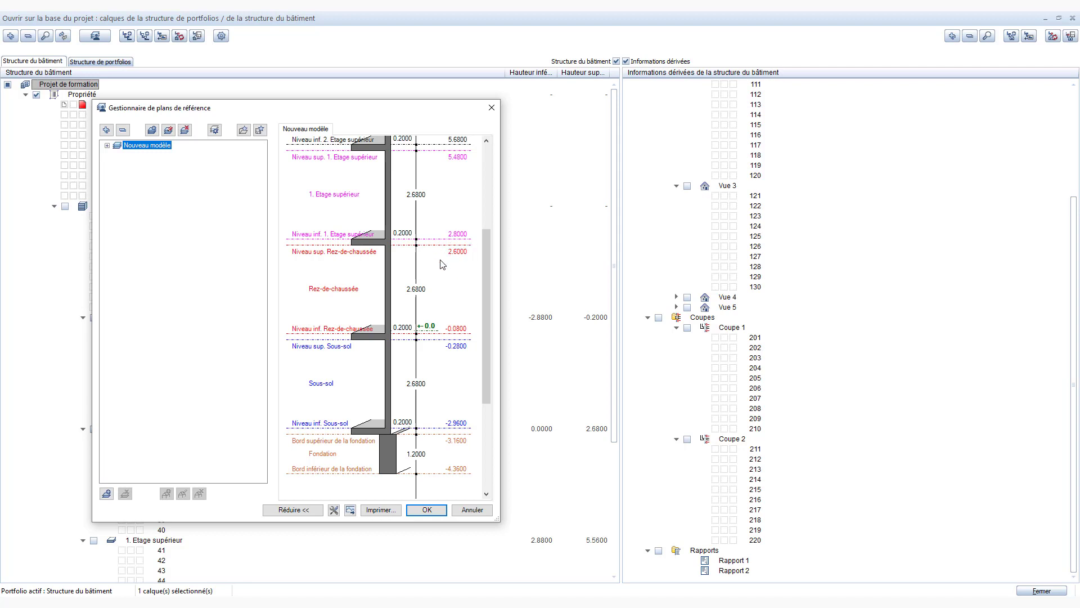
- Expand every floor's levels in the reference plane model and apply the new heights, shifting fixed-level elements and custom planes too
click(107, 145)
click(118, 155)
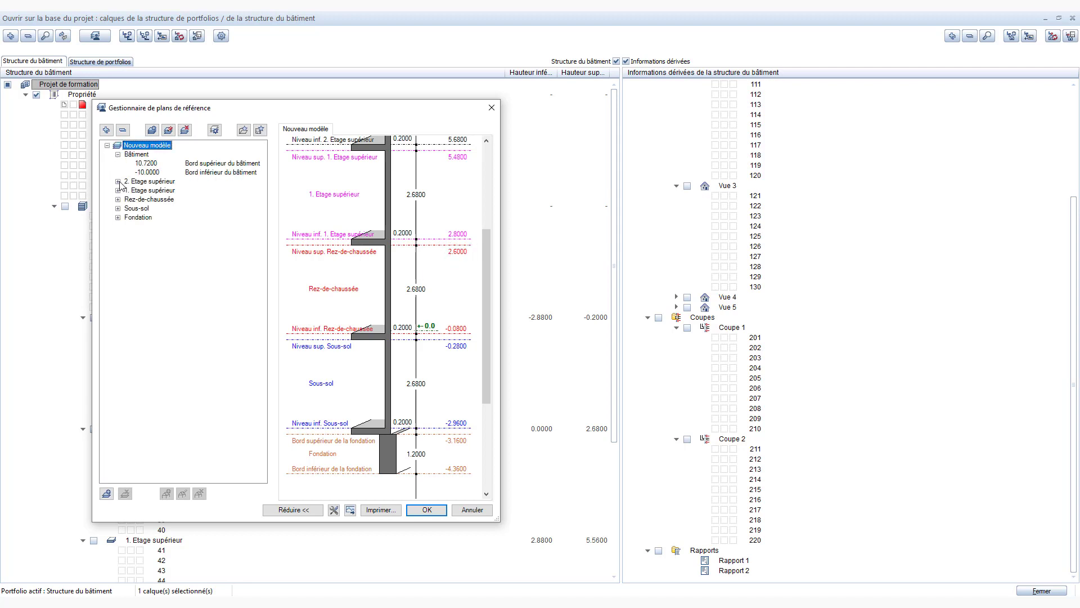
click(117, 181)
click(117, 208)
click(117, 235)
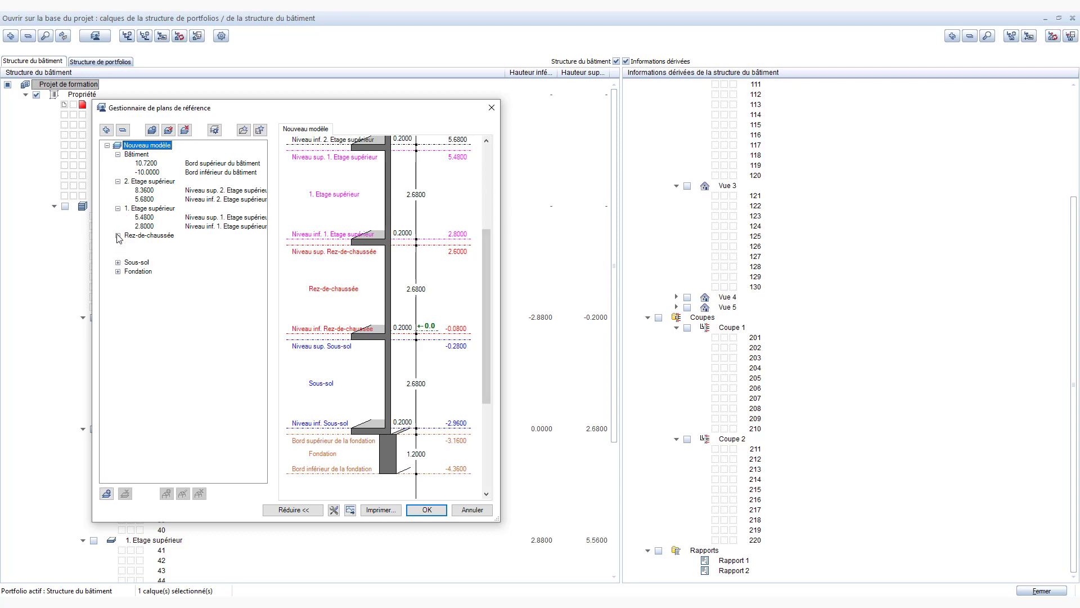
click(118, 262)
click(118, 289)
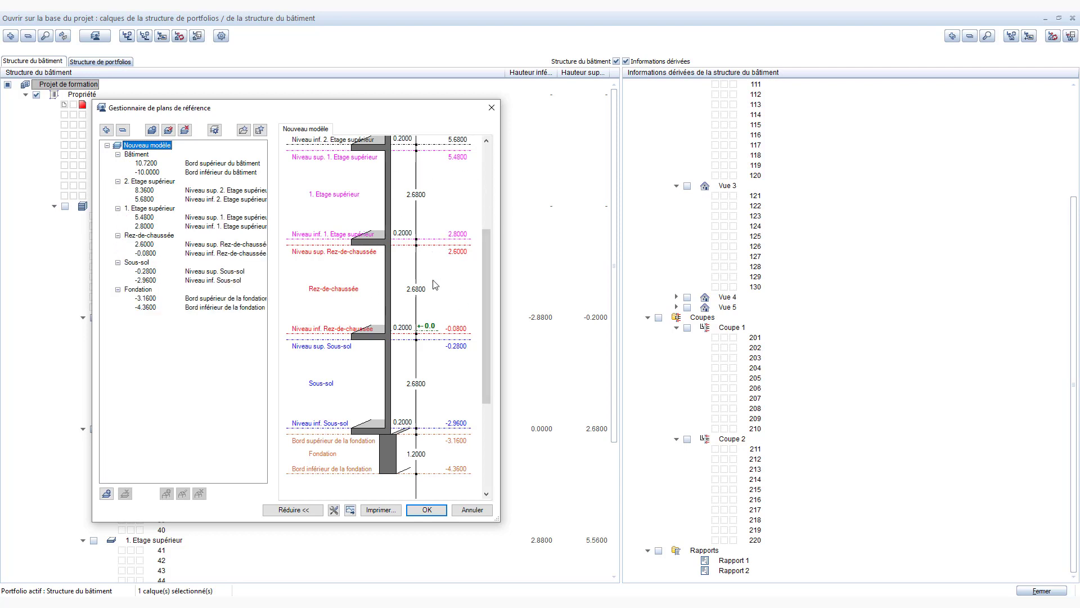
click(428, 510)
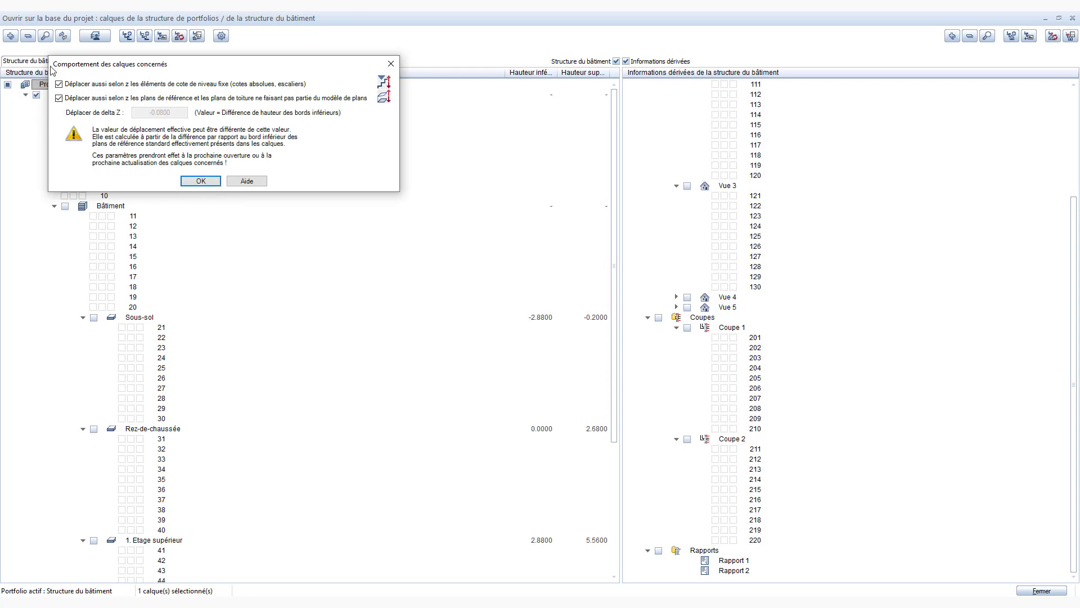
key(Return)
- Rename drawing file 31 under Rez-de-chaussée as "PLAN RDC"
click(190, 379)
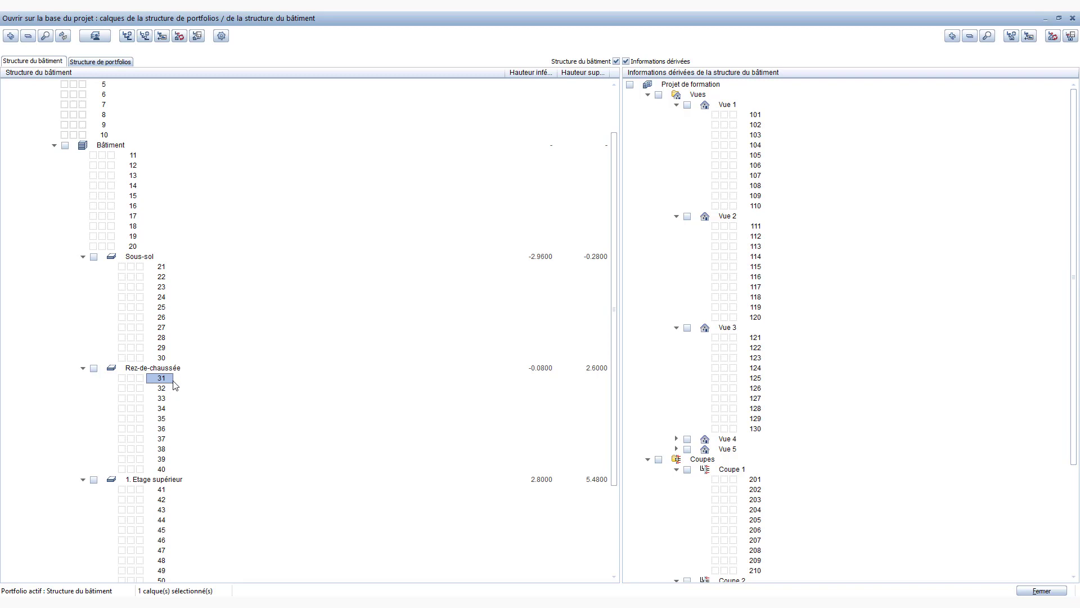
click(174, 379)
right_click(182, 381)
click(210, 498)
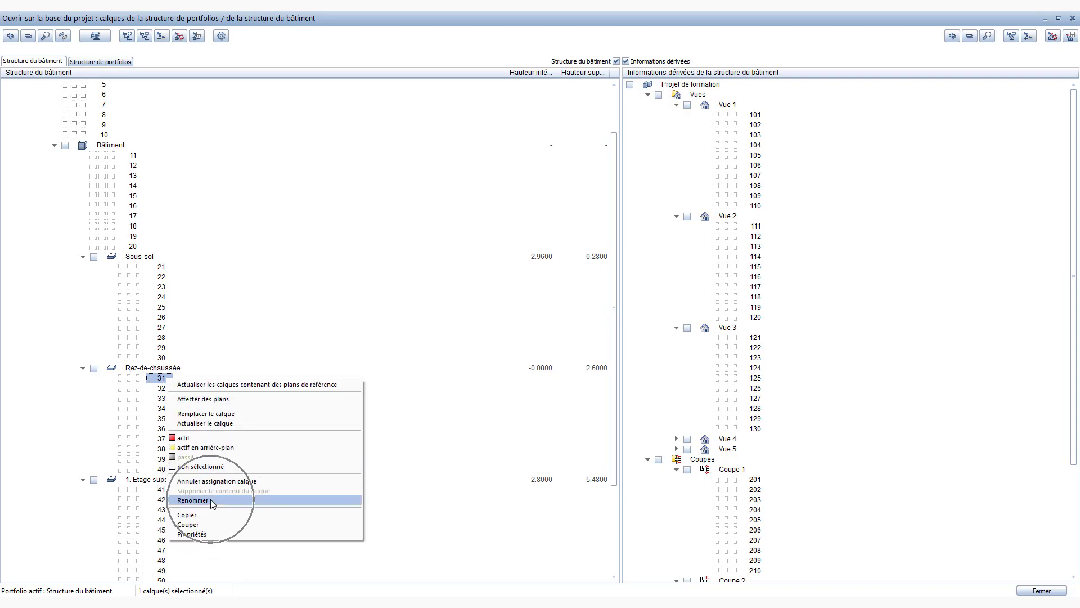
text(PLAN)
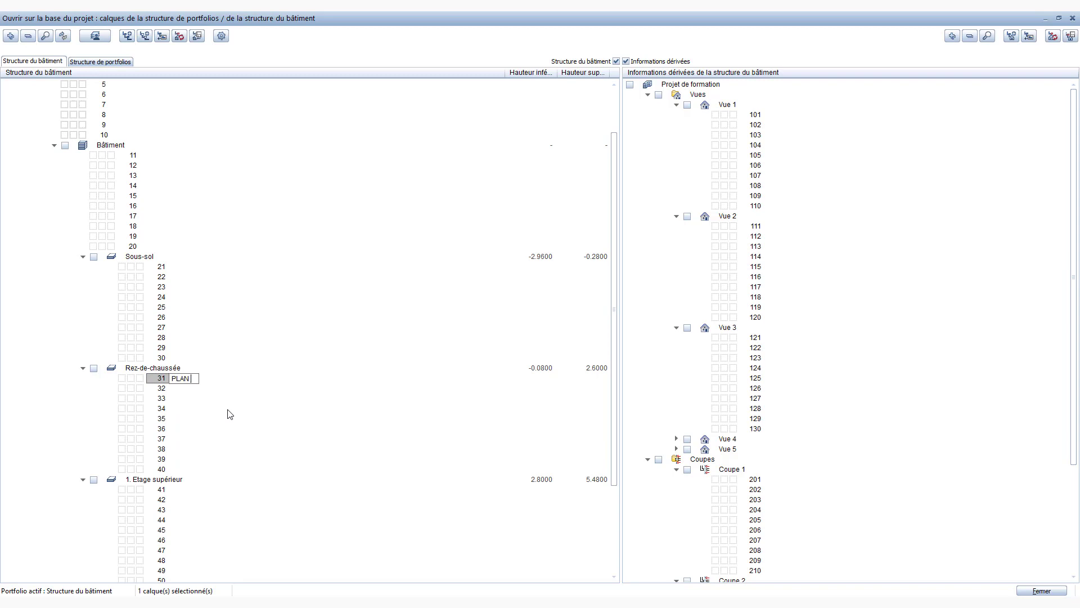
text( RDC)
key(Return)
- Make drawing file 31 PLAN RDC the active one, with the Rez-de-chaussée level checked
click(141, 379)
key(ctrl)
click(94, 369)
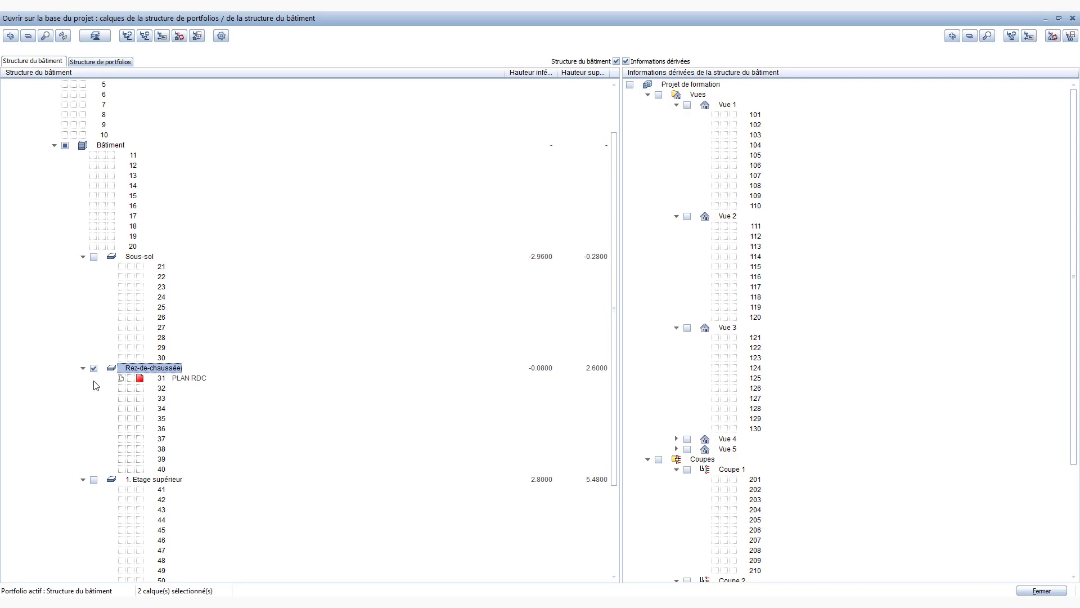
- Try the background-active and passive states on drawing file PLAN RDC and return it to active
click(131, 377)
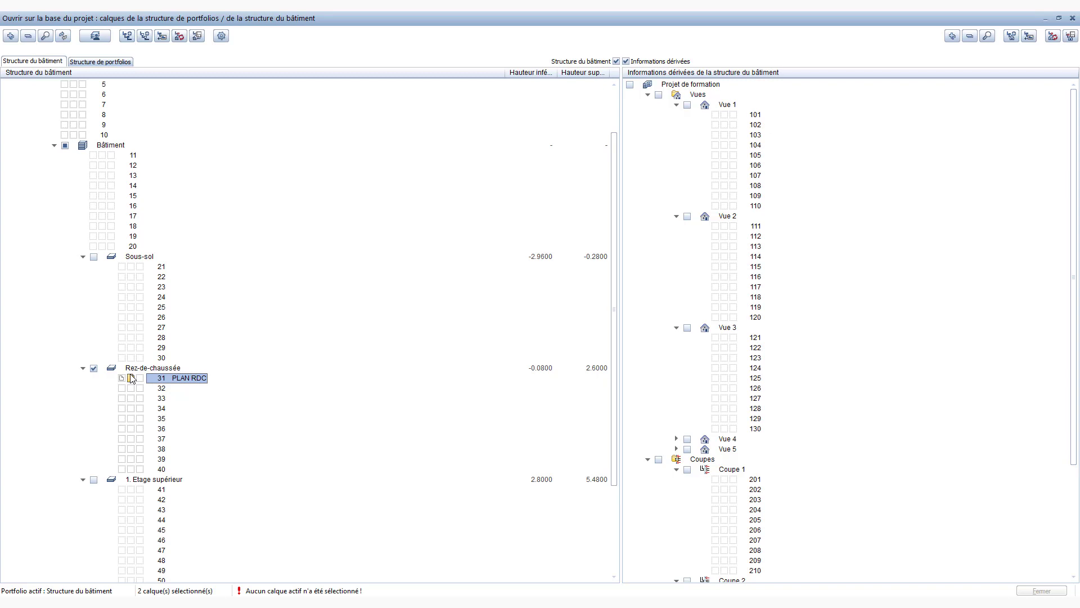
click(121, 378)
click(140, 378)
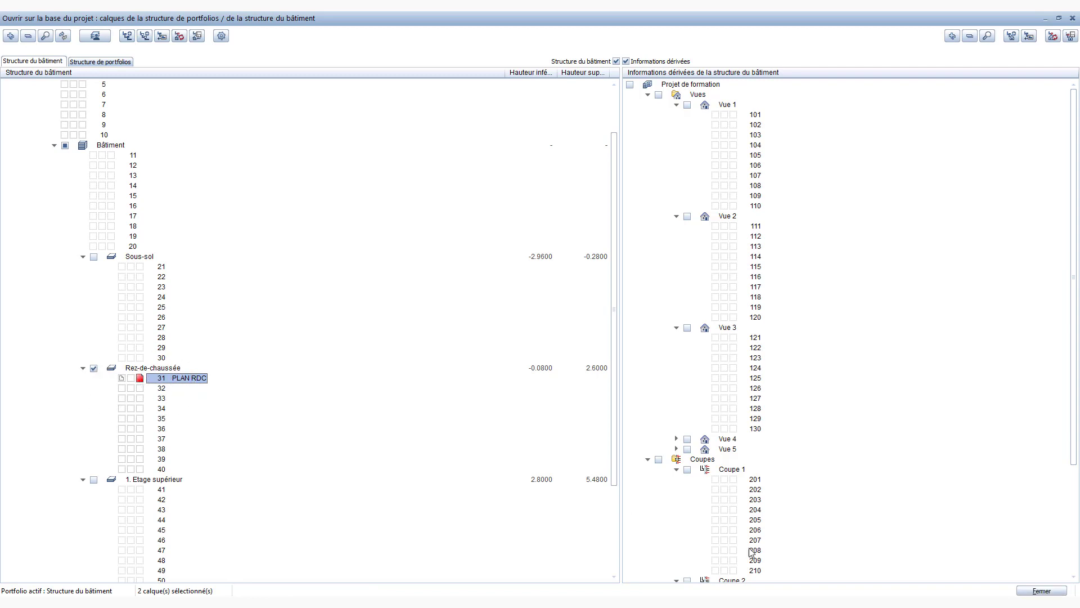
- Close the drawing file selection window
click(1042, 591)
key(ctrl)
key(ctrl)
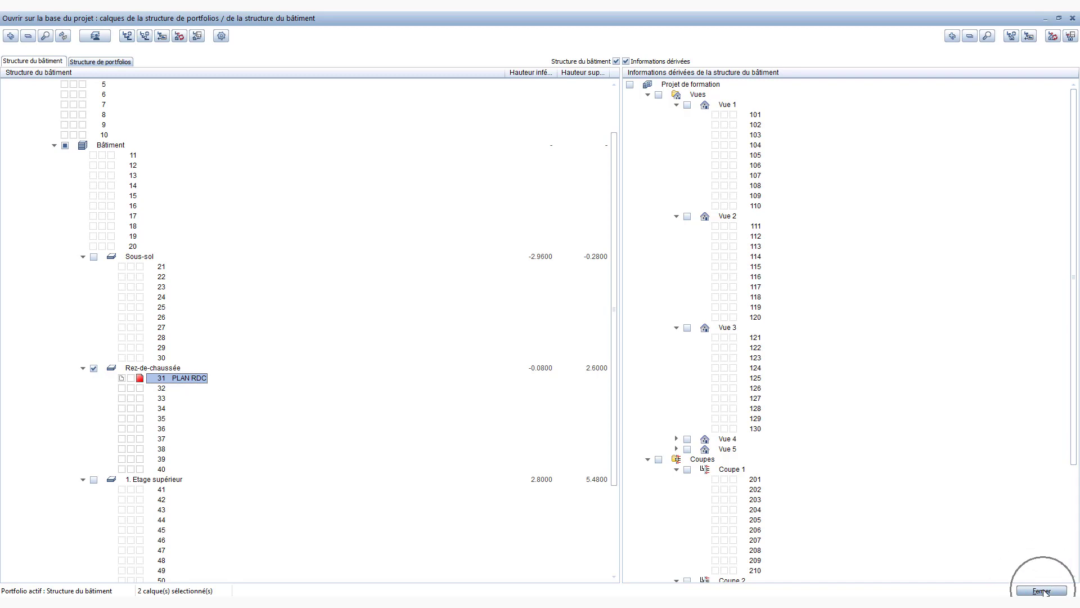